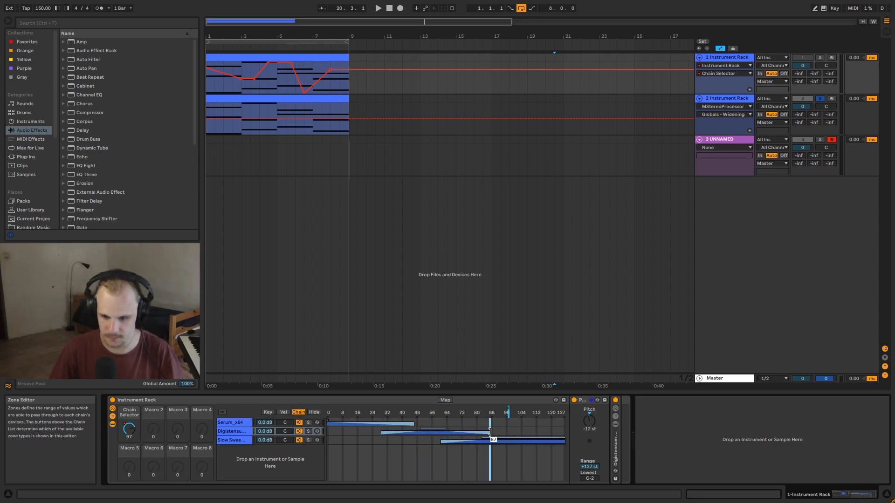
Widen the Digistensum Pad chain's zone to about 26–90 and show the devices of the Digistensum and Slow Sweep Pad chains.
mouse_move(382, 433)
left_mouse_down()
mouse_move(344, 420)
mouse_move(373, 420)
left_mouse_up()
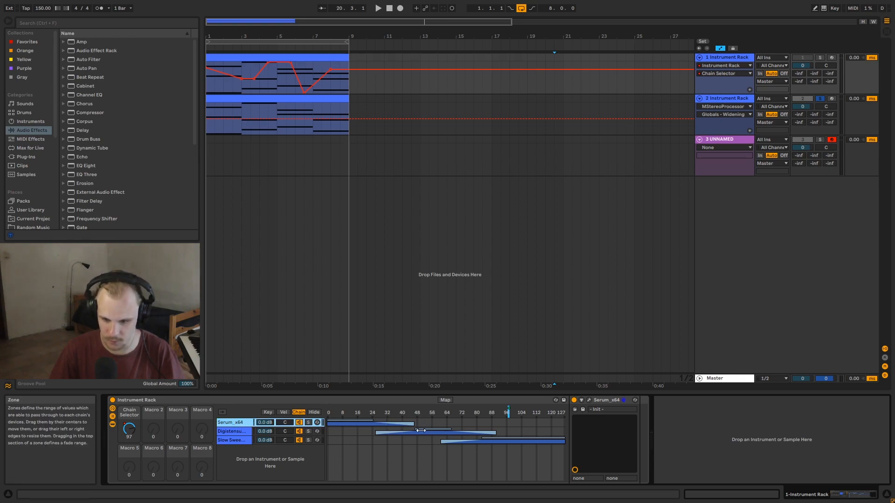
left_click(233, 431)
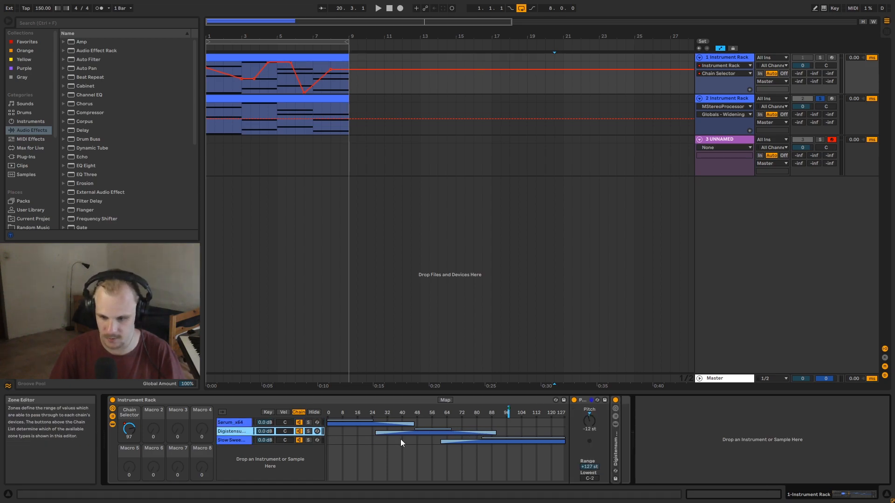
left_click(236, 440)
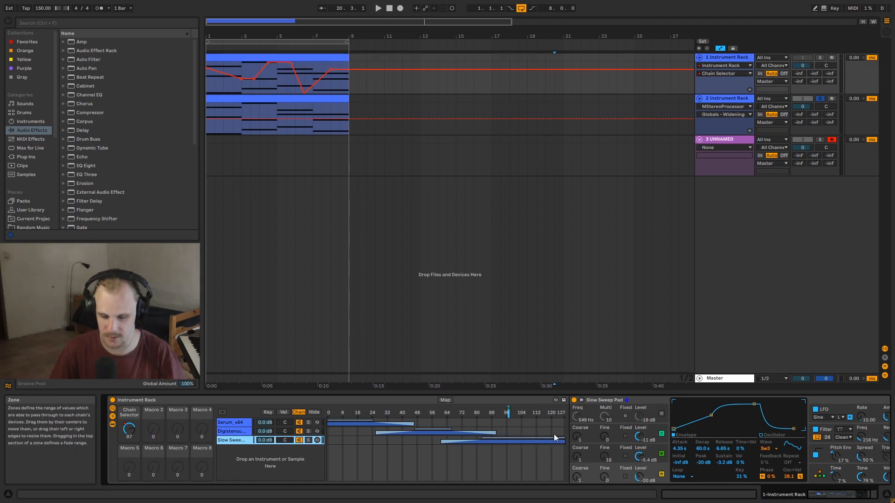
Solo track 1 and play its automated chain crossfade from bar 1 to the end of the clip.
left_click(820, 58)
left_click(208, 82)
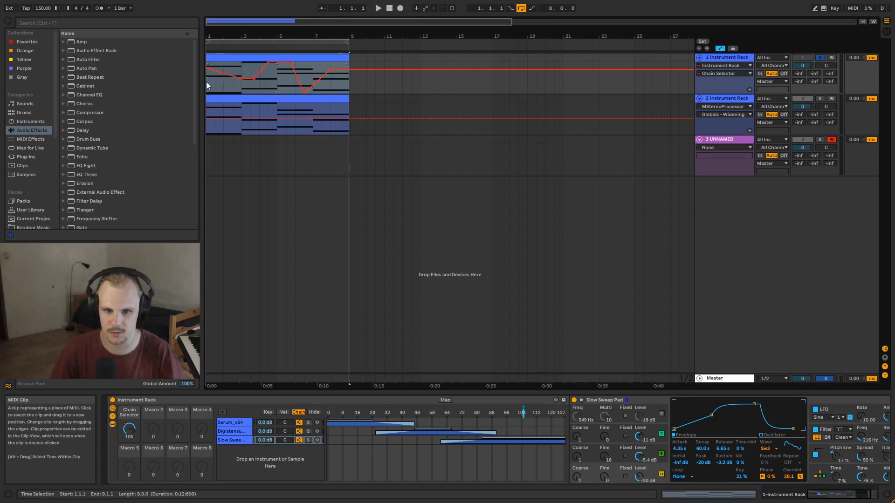
left_click(208, 82)
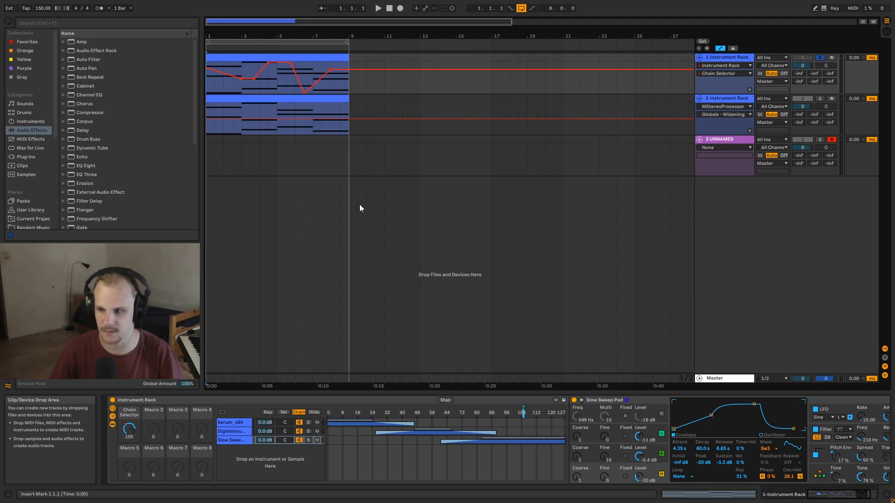
key("space")
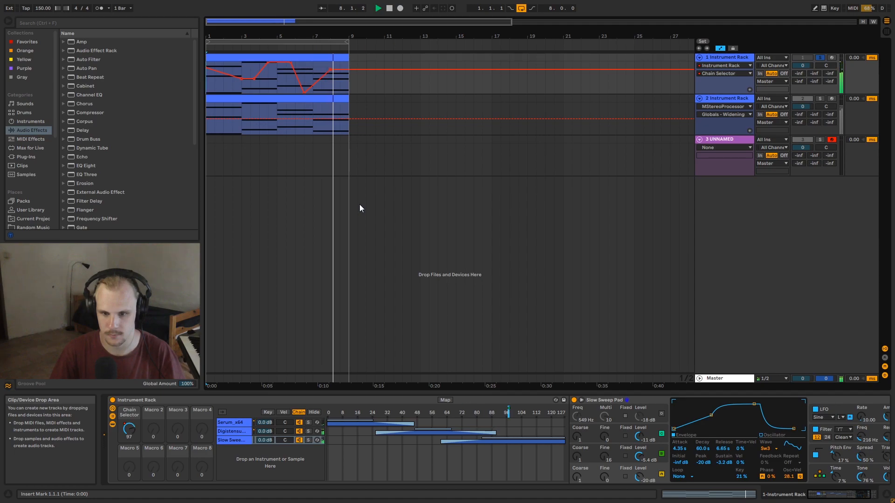
key("space")
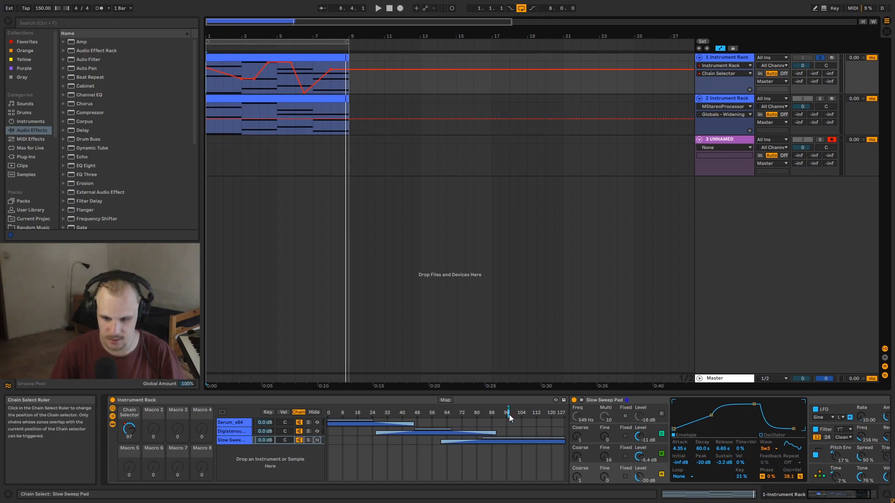
left_click(504, 443)
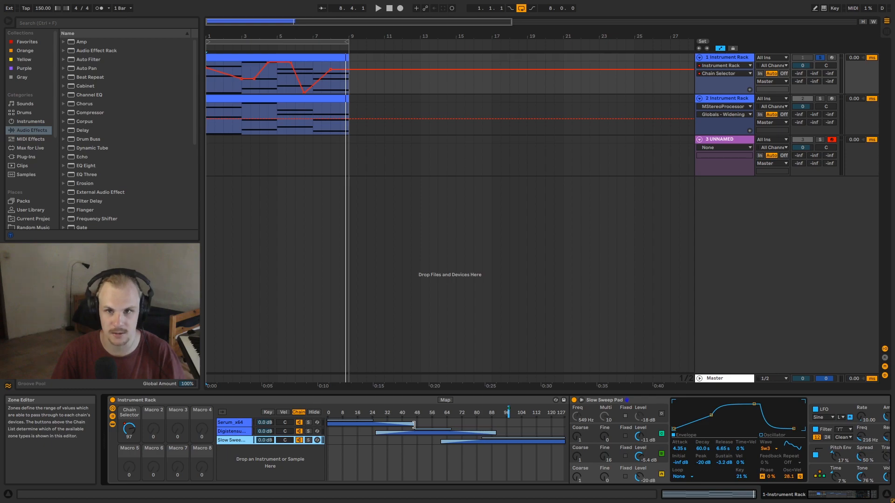
Stretch the Serum_x64 and Digistensum chain zones across 0–127 with opposing full-length fades, and delete the Slow Sweep Pad chain.
left_click_drag(414, 425, 327, 432)
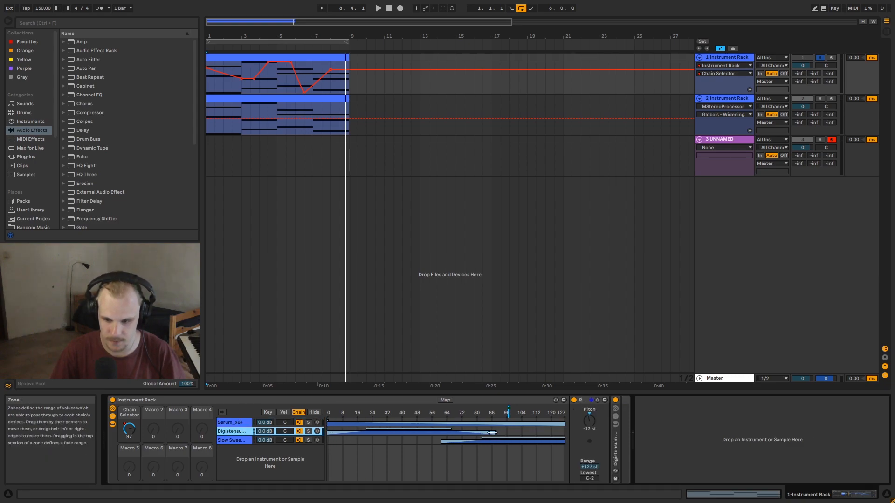
left_click_drag(496, 433, 580, 439)
left_click_drag(366, 429, 599, 433)
left_click(237, 441)
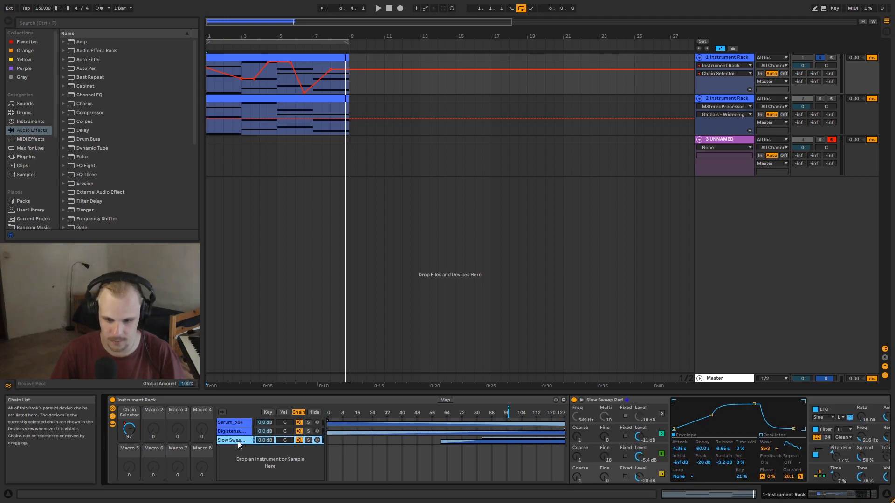
key("Delete")
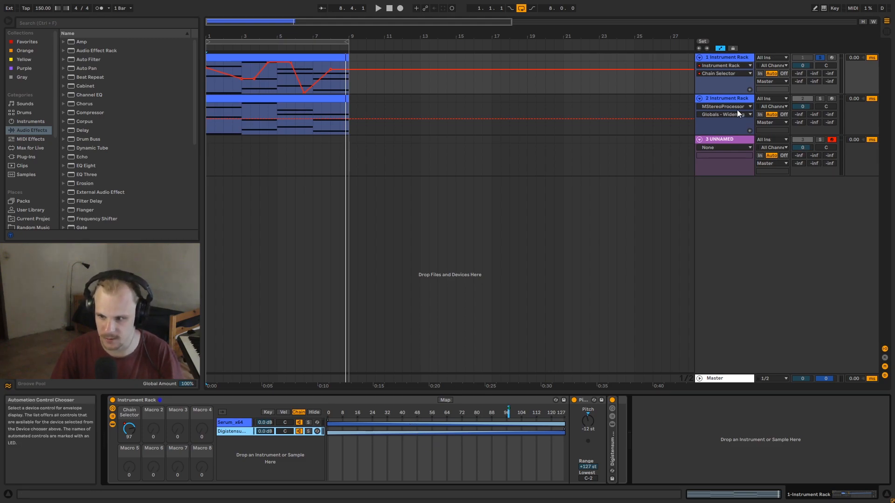
Open track 2's rack and inspect the Serum_x64 and Digistensum Pad chains inside its nested Instrument Rack.
left_click(722, 98)
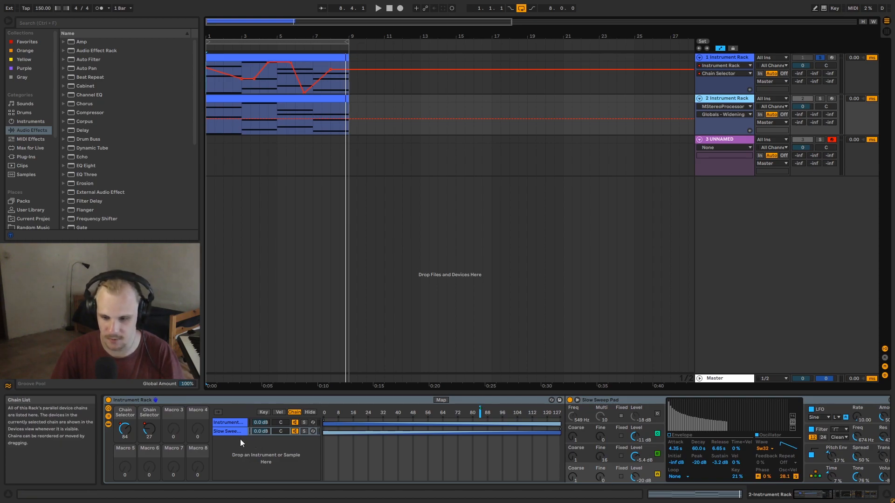
left_click(233, 422)
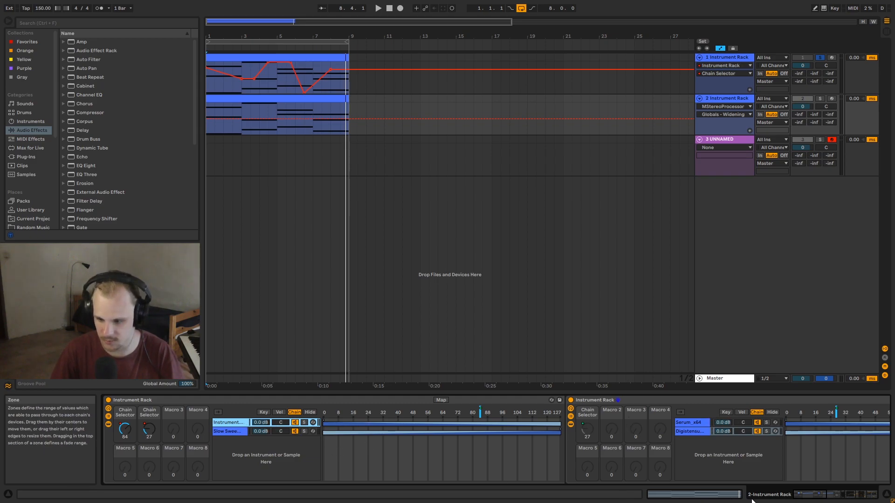
left_click(809, 496)
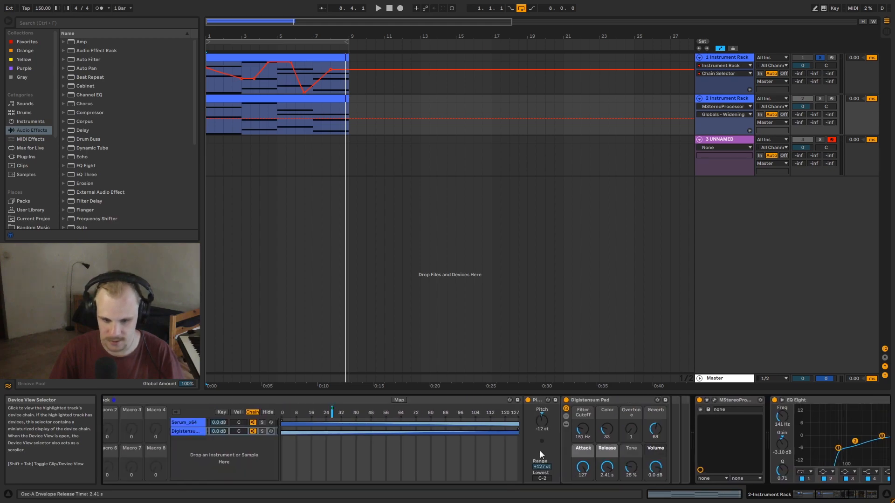
left_click(198, 422)
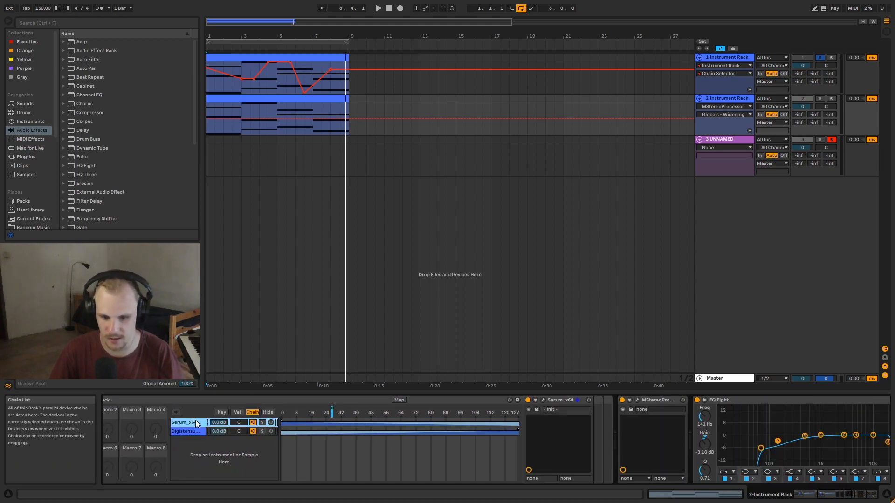
left_click(202, 431)
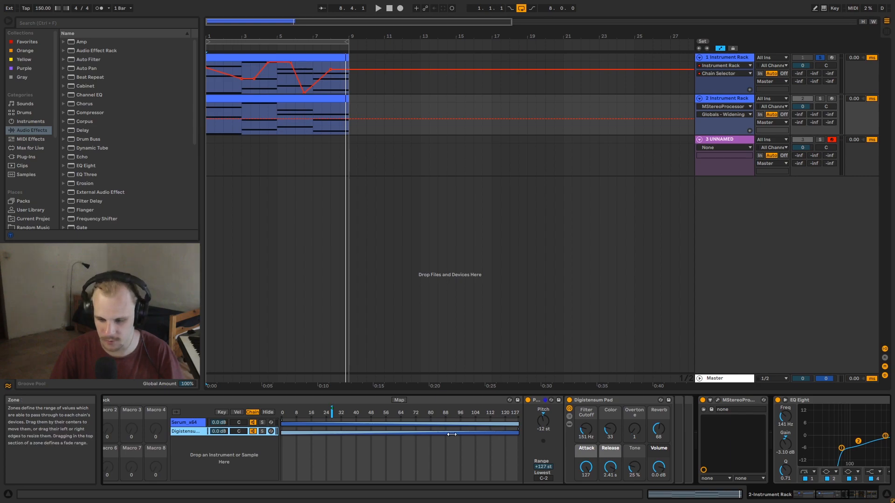
left_click_drag(841, 495, 819, 495)
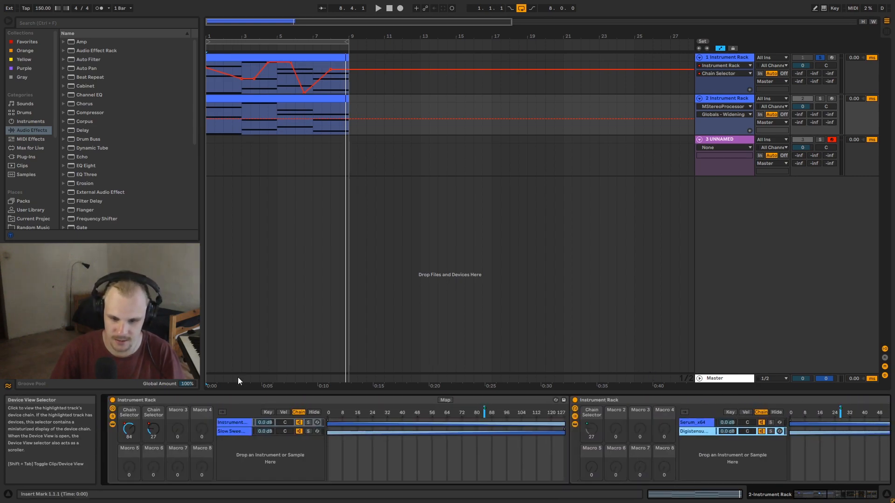
Compare the devices of the nested Instrument Rack chain and the Slow Sweep Pad chain in track 2's outer rack.
left_click(234, 428)
left_click(240, 420)
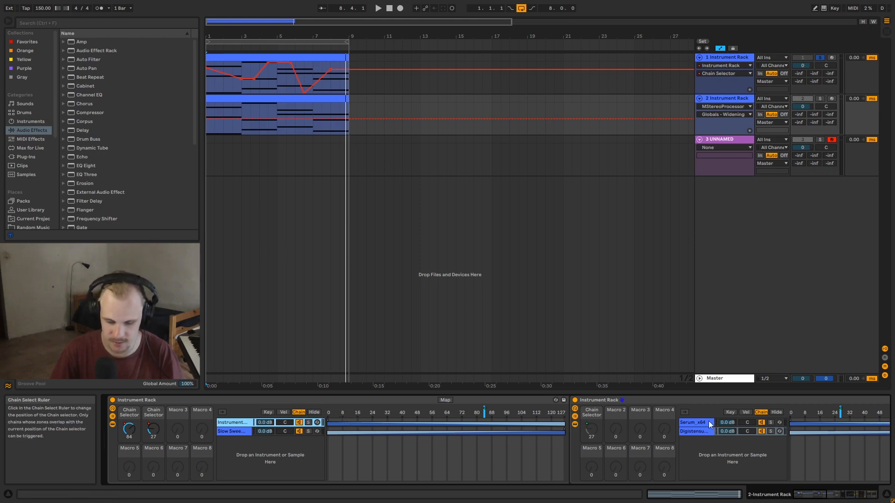
left_click(243, 433)
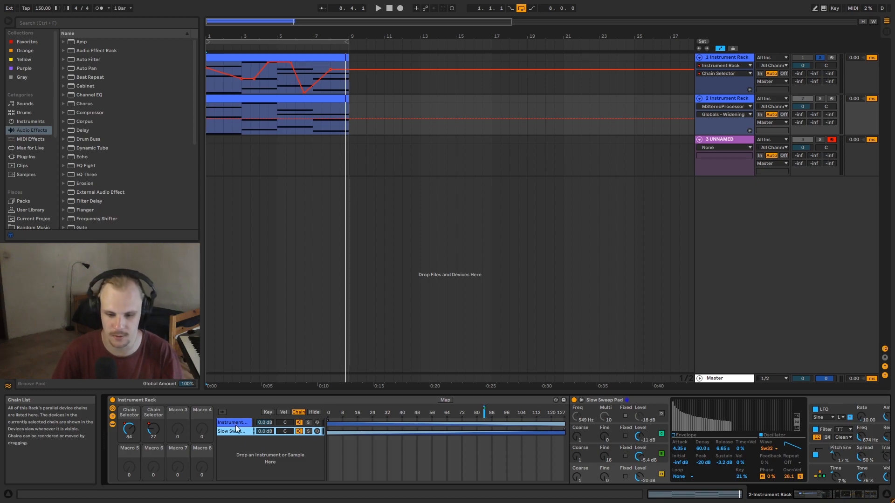
left_click(231, 422)
left_click(232, 431)
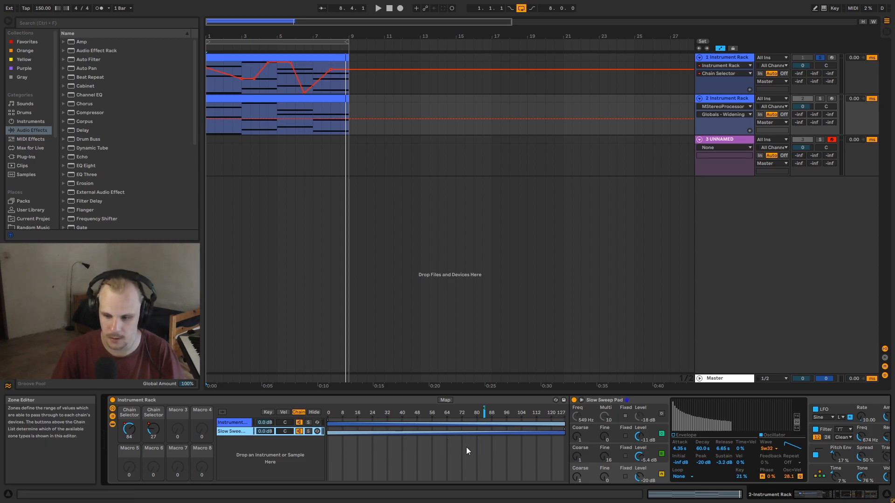
left_click(240, 423)
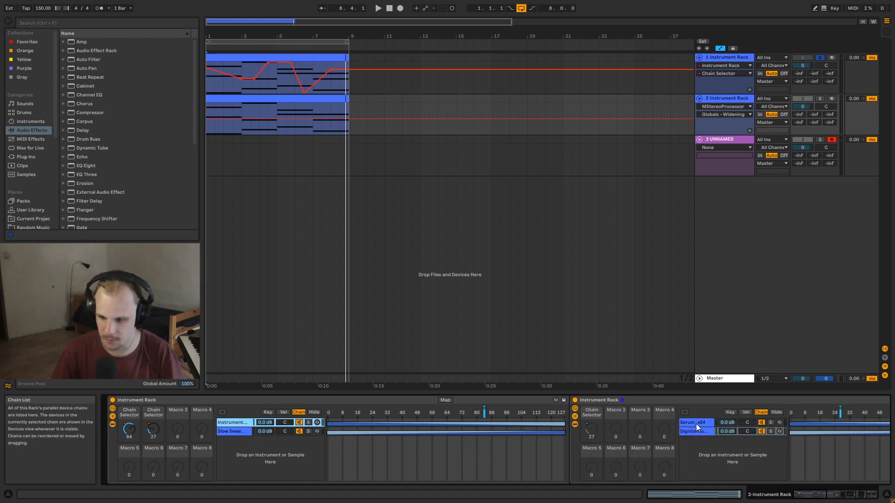
Review the macro mapping options of the nested rack's chain selector and macro, and of the outer rack's chain selector.
right_click(840, 413)
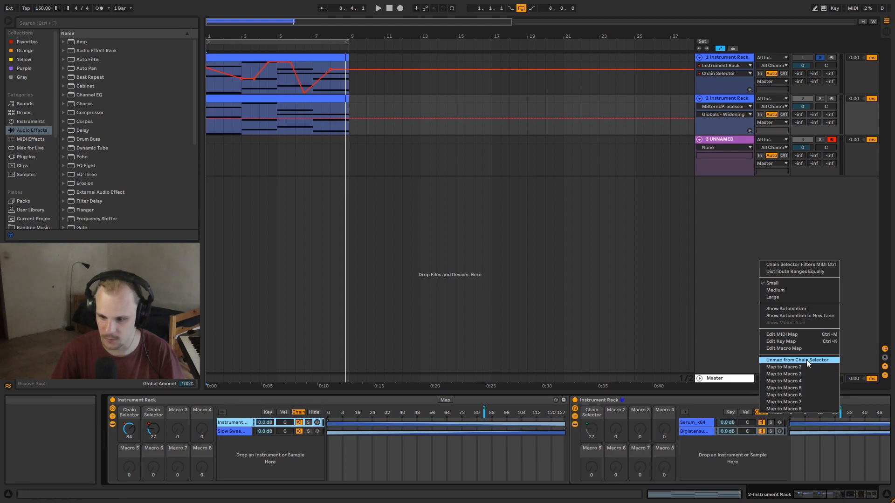
left_click(591, 428)
right_click(590, 429)
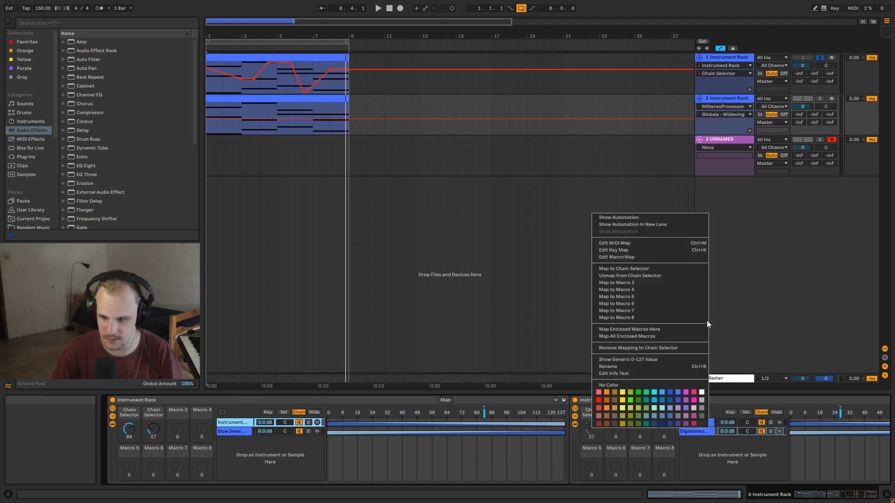
left_click(157, 427)
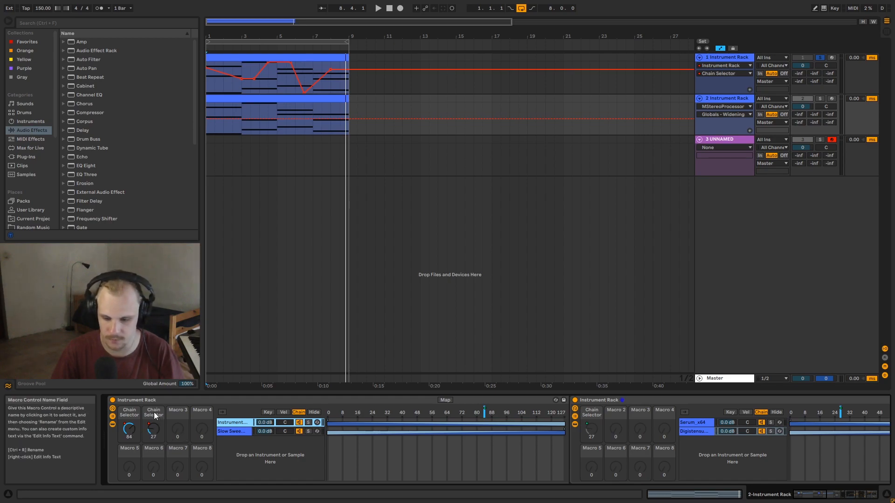
left_click(236, 432)
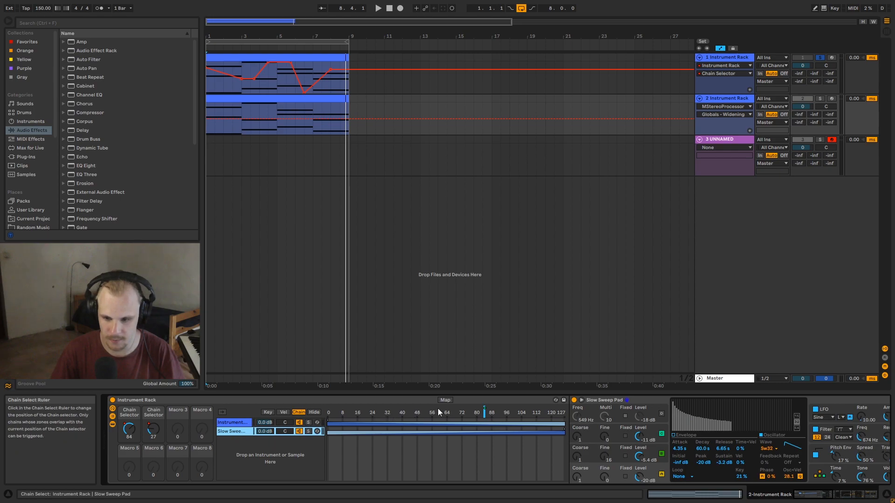
right_click(481, 411)
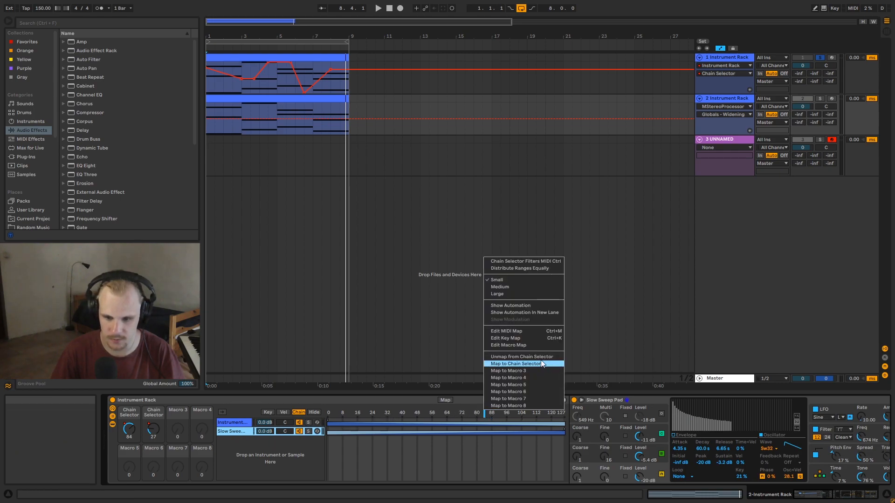
left_click(134, 416)
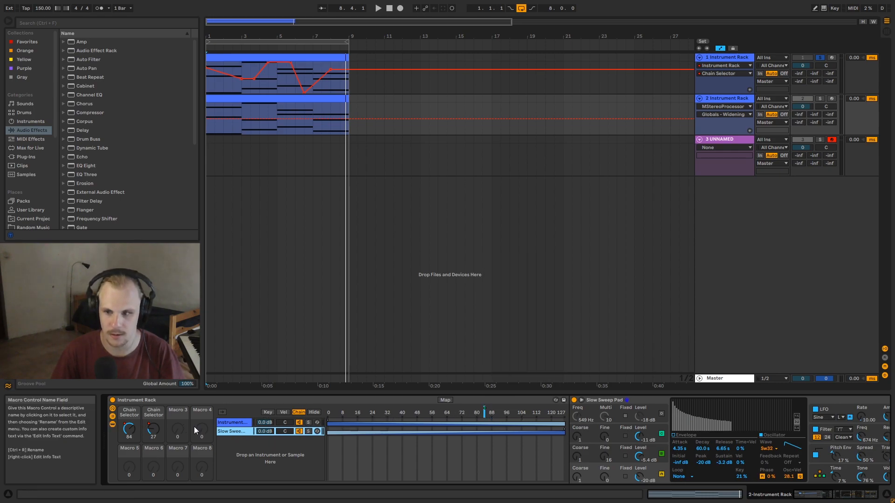
Show the automation of track 2's first Chain Selector macro on the outer Instrument Rack in its own lane.
left_click(720, 107)
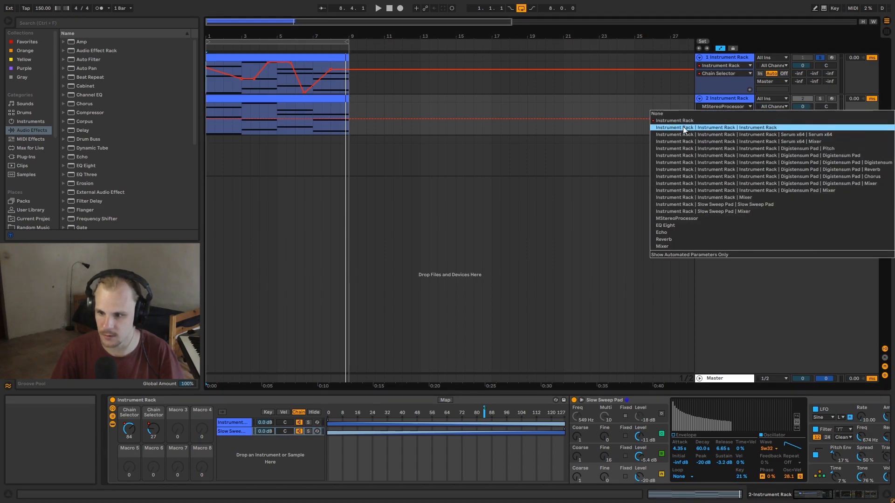
left_click(683, 127)
left_click(738, 114)
left_click(727, 132)
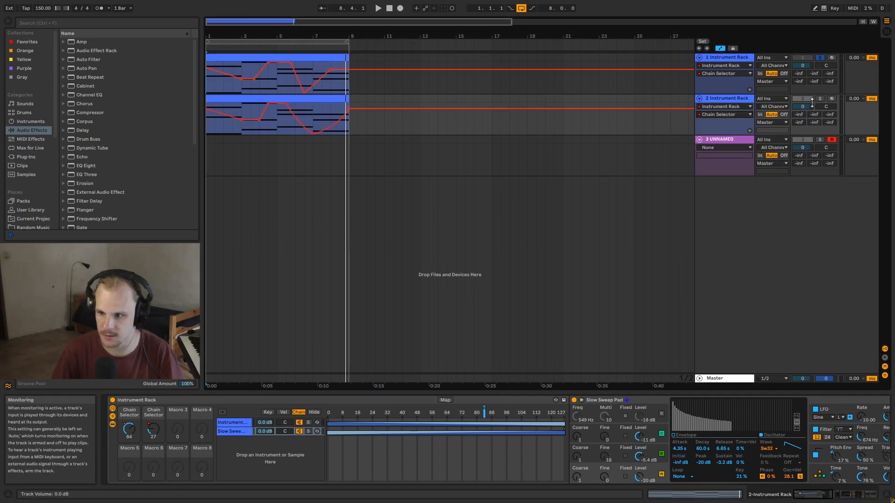
left_click(750, 131)
Add a separate automation lane on track 2 for the outer Instrument Rack's second Chain Selector macro.
left_click(714, 107)
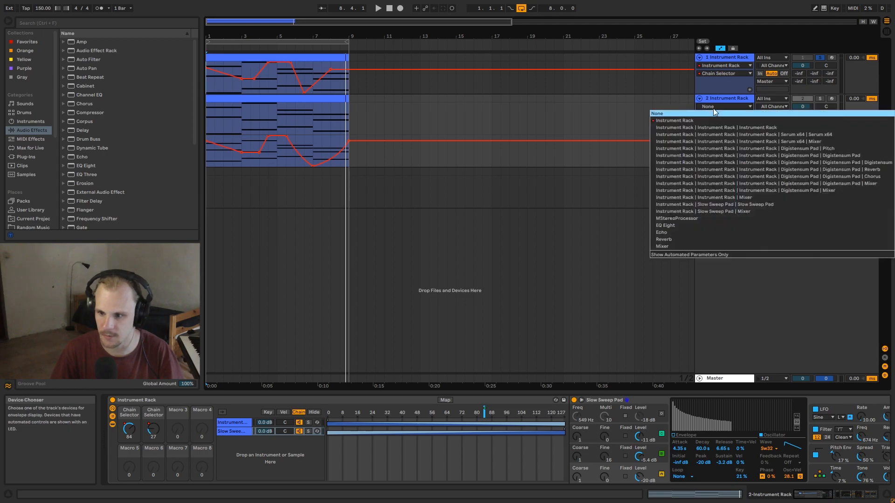
left_click(699, 120)
left_click(735, 114)
left_click(730, 135)
left_click(751, 129)
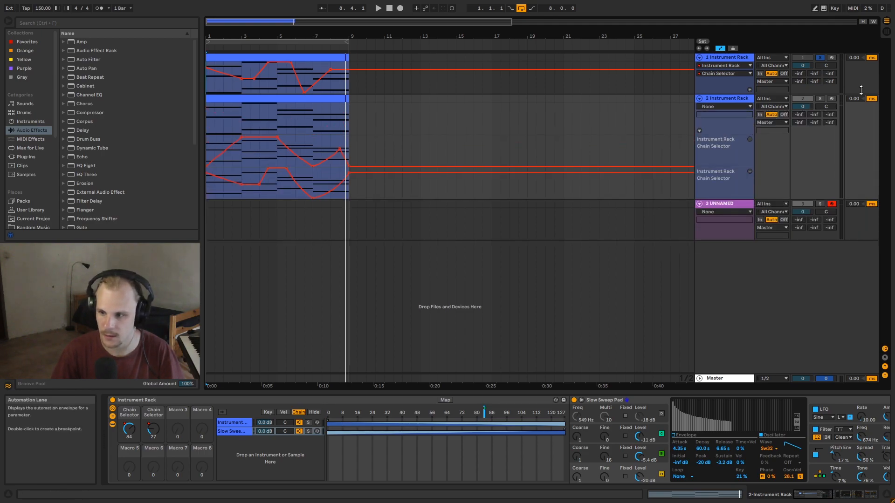
Solo track 2 and play it from bar 1 to hear both chain selector automations.
left_click(216, 113)
left_click(210, 114)
left_click(208, 116)
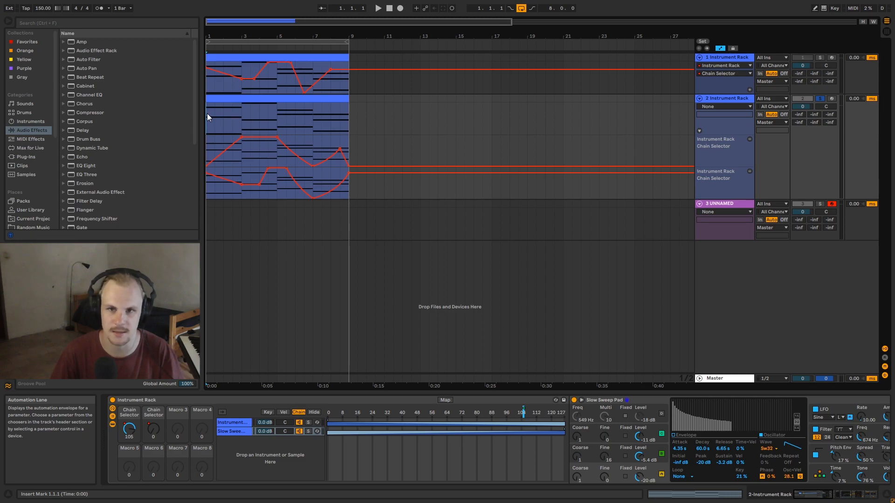
key("space")
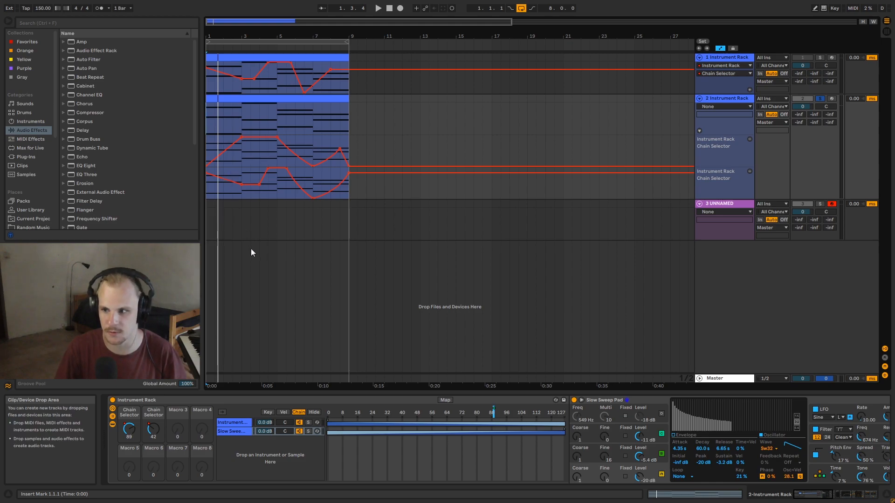
Select the Slow Sweep Pad device in track 2's rack.
left_click(611, 401)
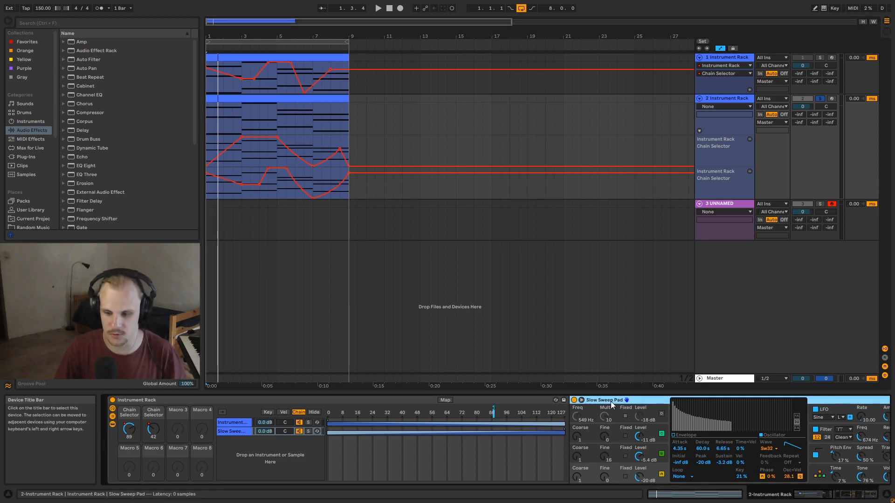